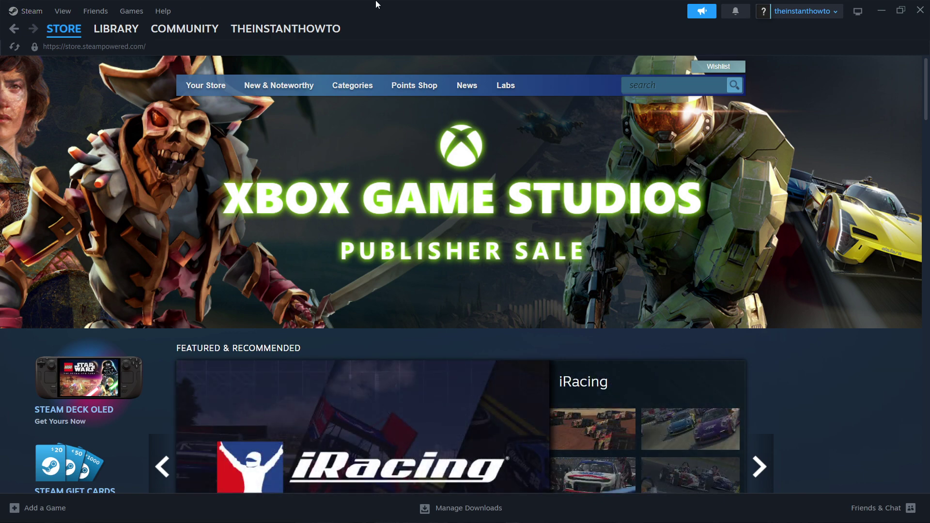
# Step: Switch to the browser, download the Steam installer from the Steam website and launch it
pyautogui.hotkey('alt', 'Tab')
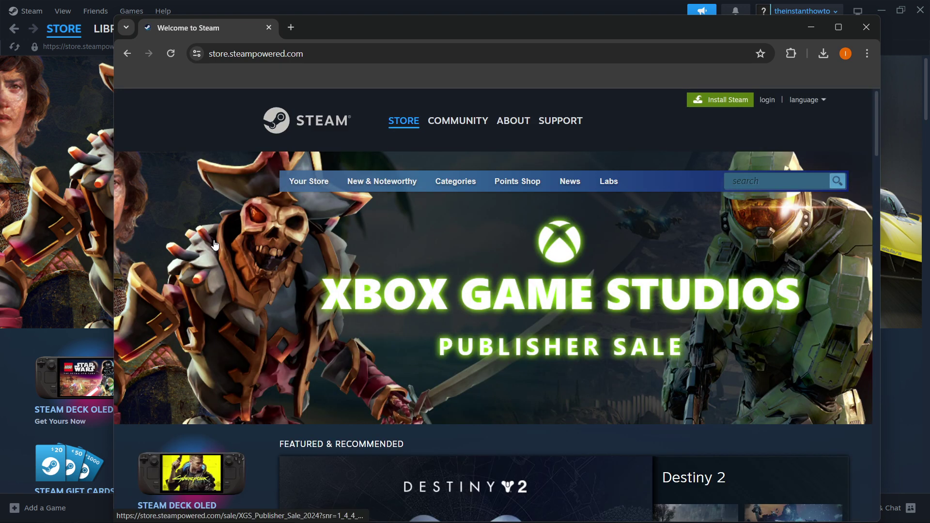
pyautogui.click(713, 100)
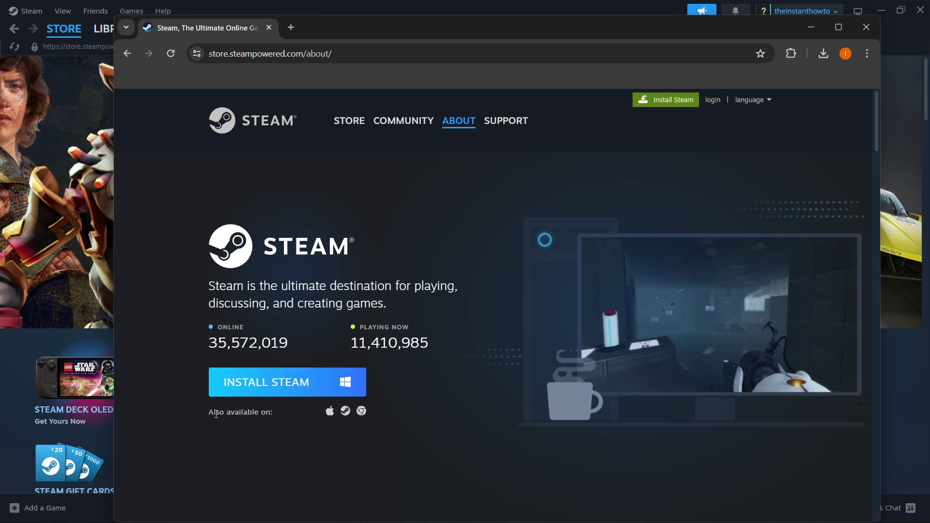
pyautogui.click(299, 393)
pyautogui.moveTo(706, 95)
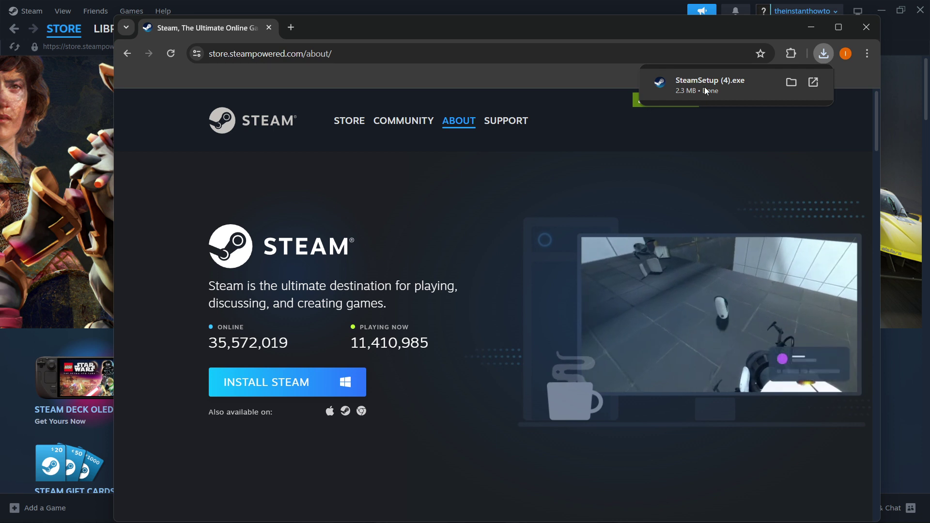
pyautogui.click(704, 86)
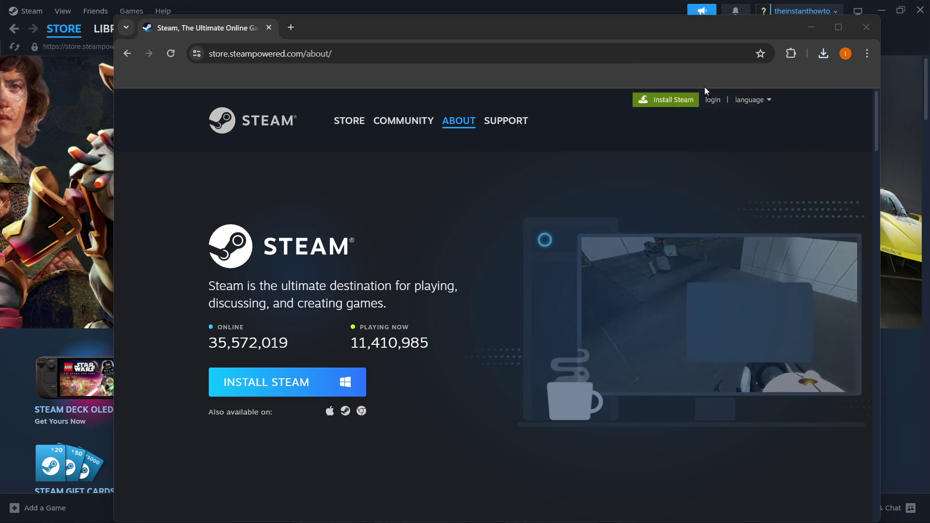
# Step: Go through Steam Setup with English as the language up to the destination folder, and close it without installing
pyautogui.moveTo(492, 156); pyautogui.dragTo(488, 131)
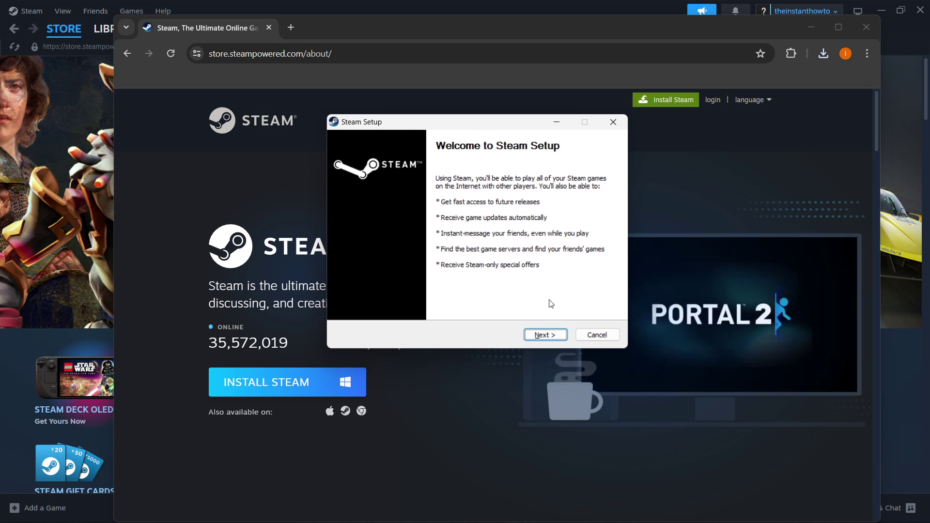
pyautogui.click(545, 337)
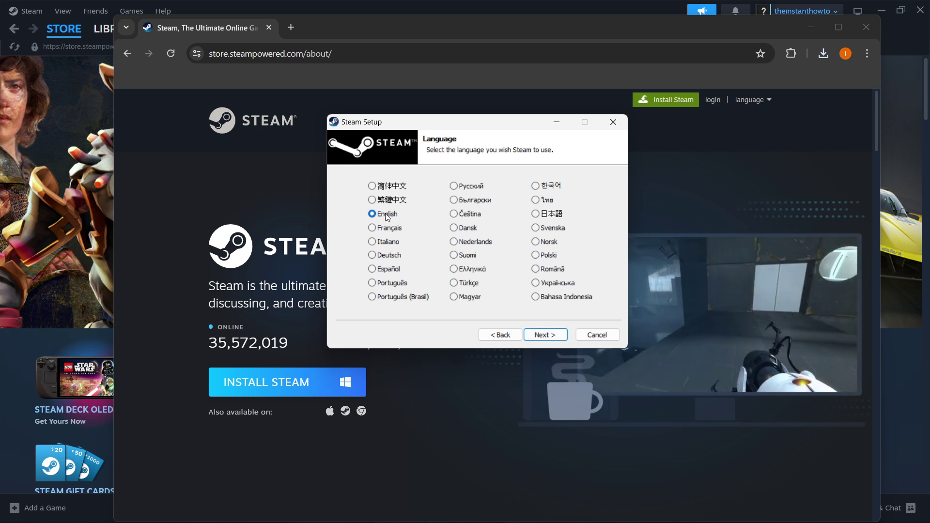
pyautogui.click(545, 335)
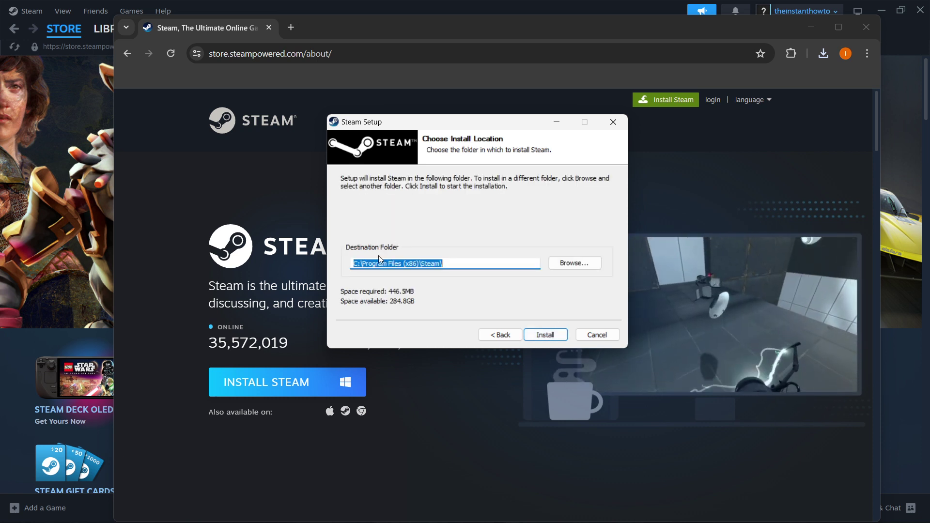
pyautogui.click(459, 265)
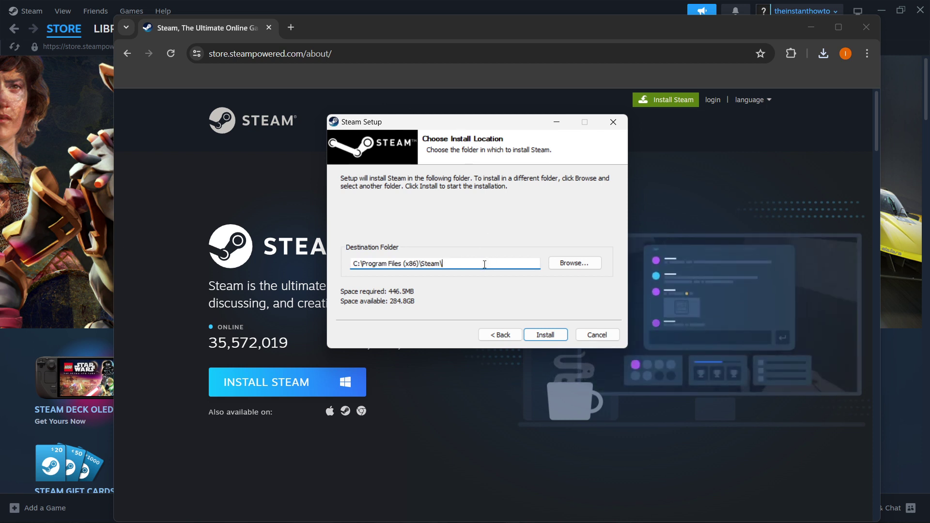
pyautogui.moveTo(443, 264); pyautogui.dragTo(334, 270)
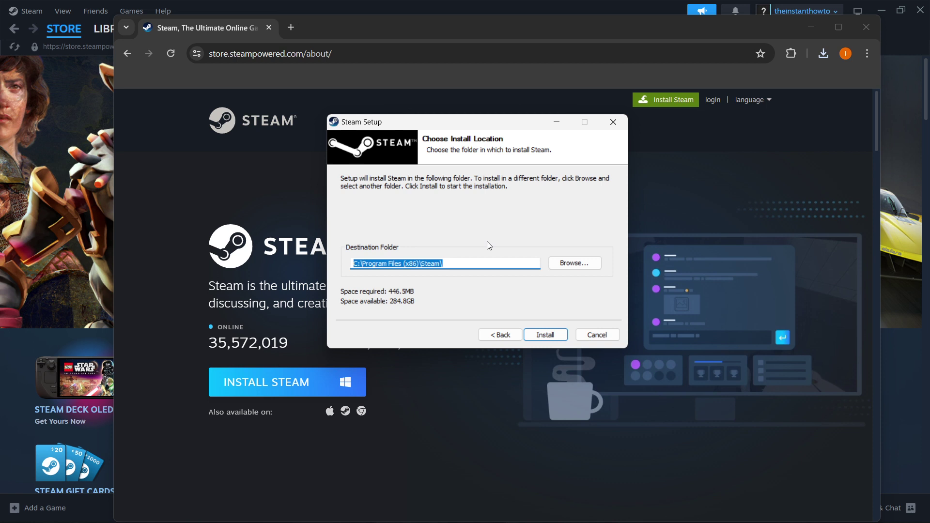
pyautogui.click(462, 264)
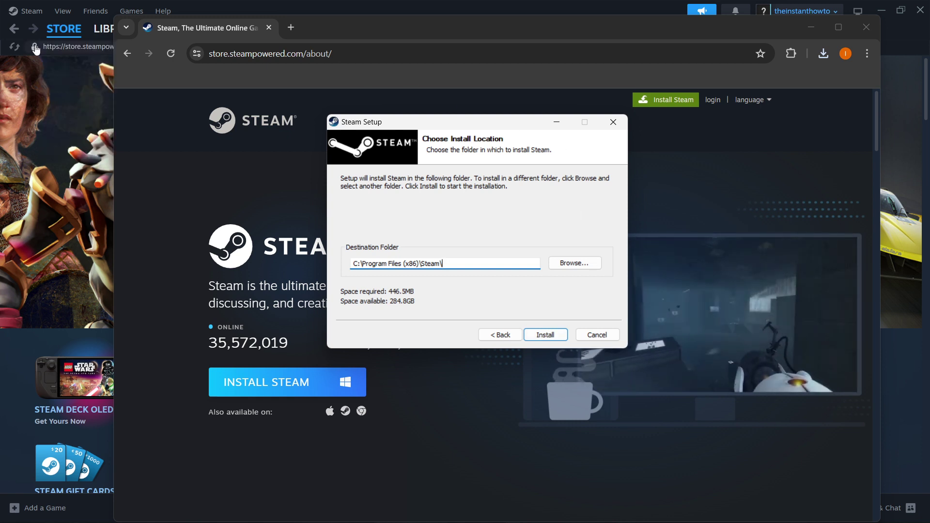
pyautogui.click(619, 126)
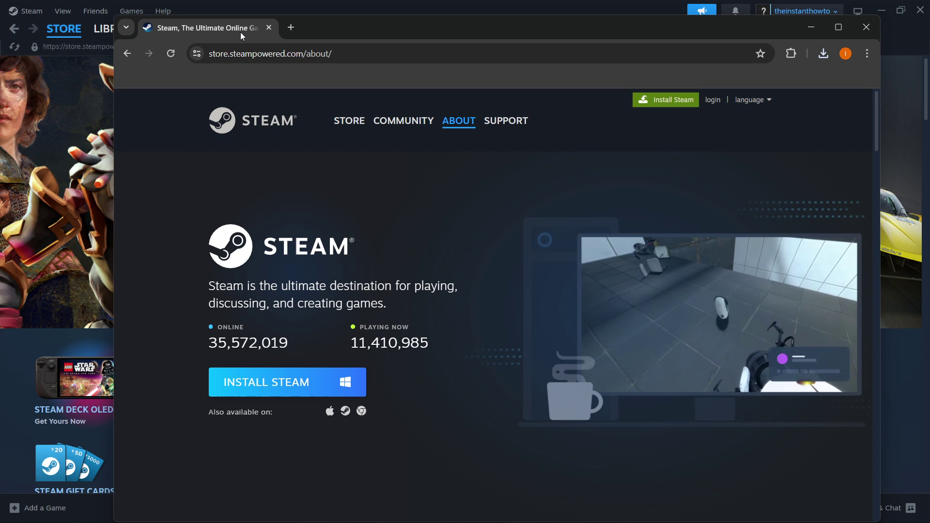
# Step: Move the browser window away to return to the Steam client, and search the store for "battlefield 2042"
pyautogui.moveTo(241, 29); pyautogui.dragTo(929, 30)
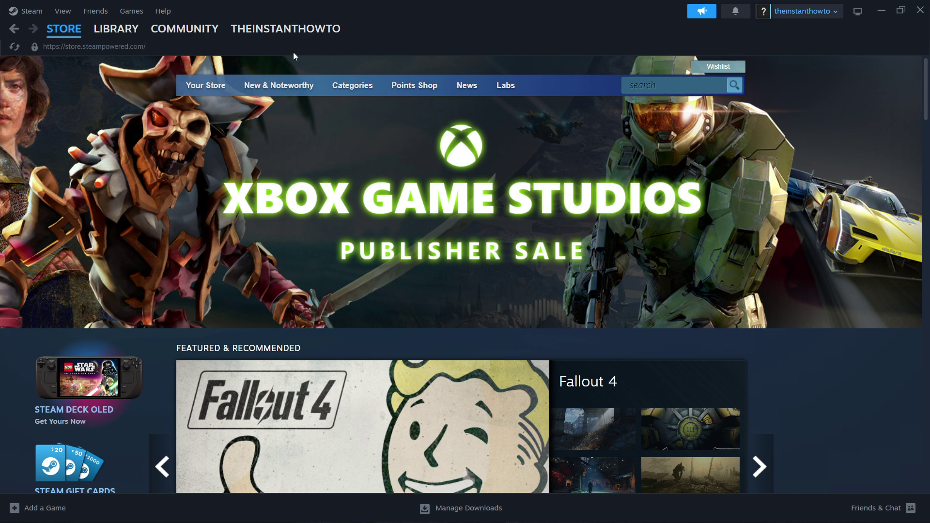
pyautogui.moveTo(58, 31)
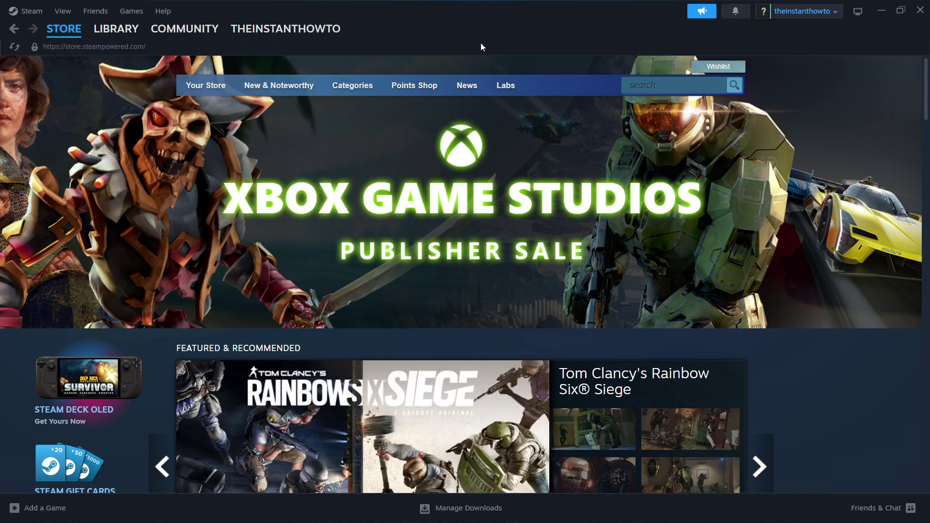
pyautogui.click(674, 85)
pyautogui.write('ba')
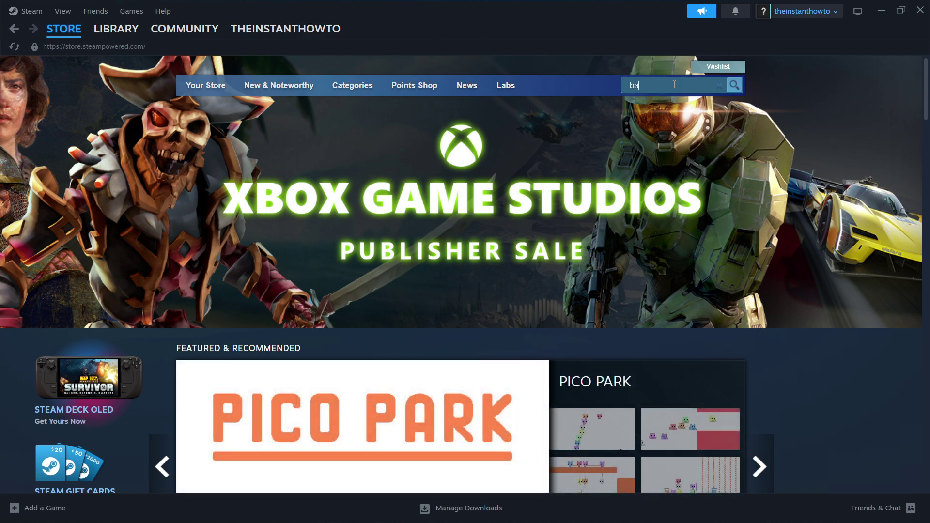
pyautogui.write('ttlefield')
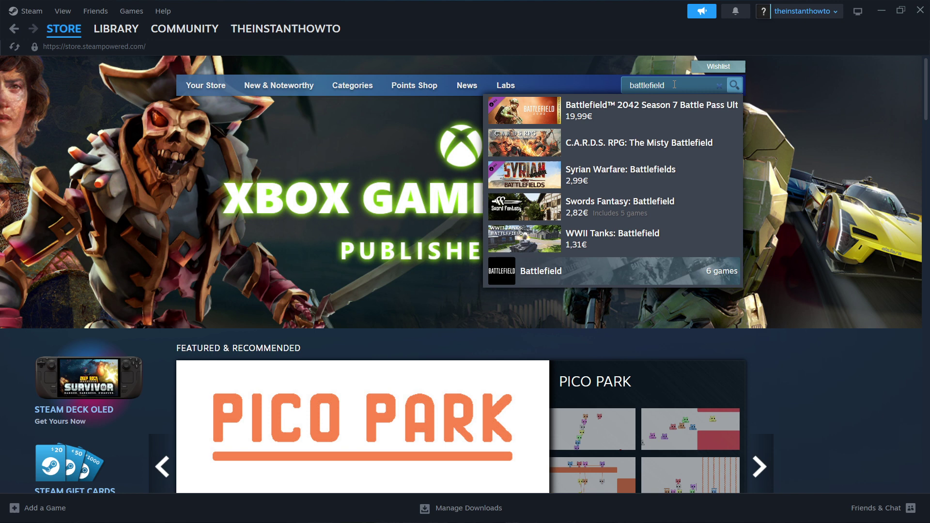
pyautogui.write(' 2042')
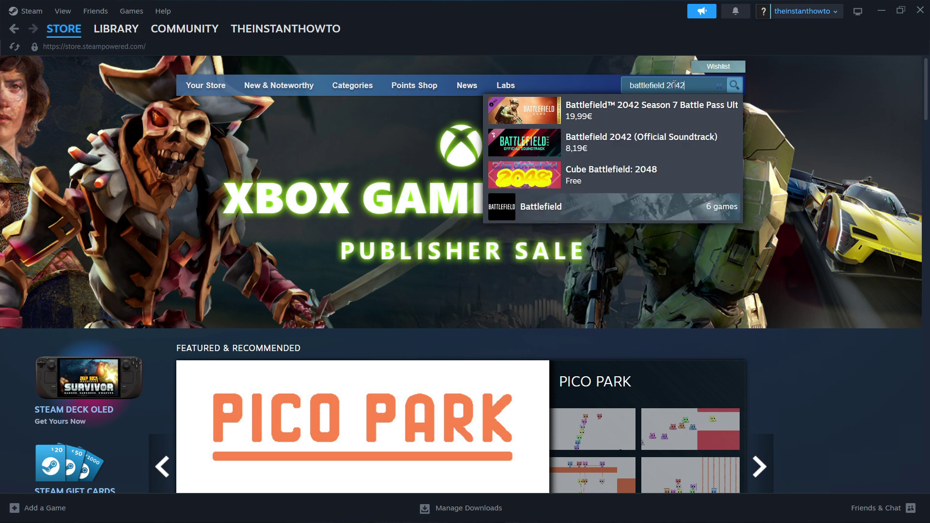
pyautogui.press('Return')
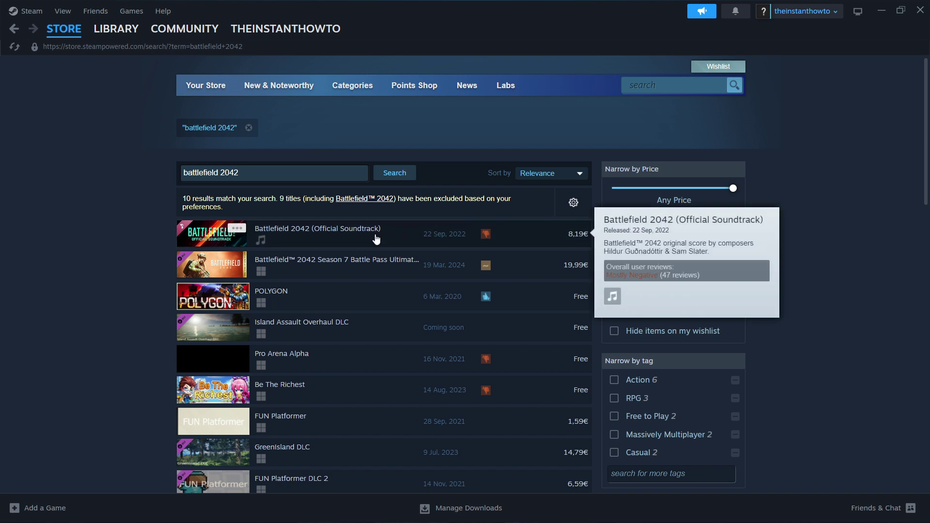
# Step: Show the search results unfiltered by content preferences, and toggle hiding of ignored items on and back off
pyautogui.scroll(-3, 332, 290)
pyautogui.scroll(3, 330, 356)
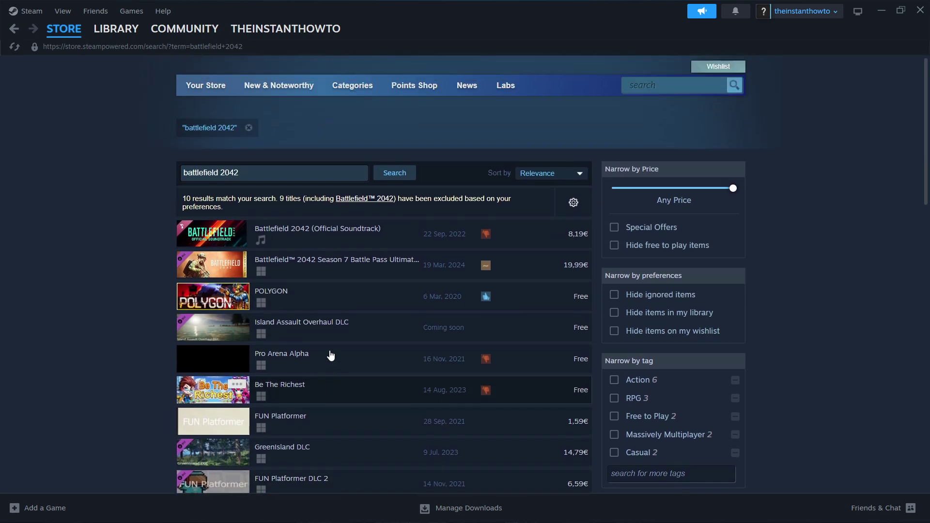
pyautogui.scroll(-3, 322, 346)
pyautogui.scroll(3, 315, 339)
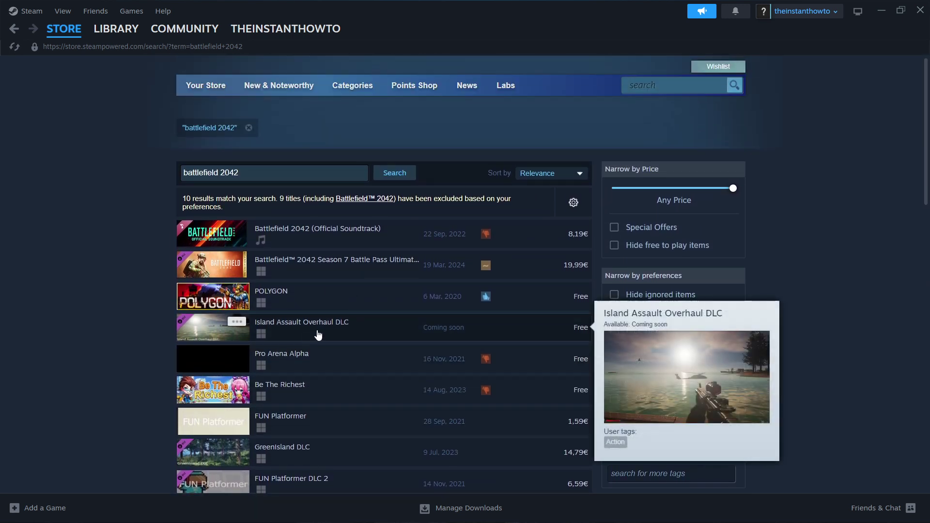
pyautogui.click(579, 205)
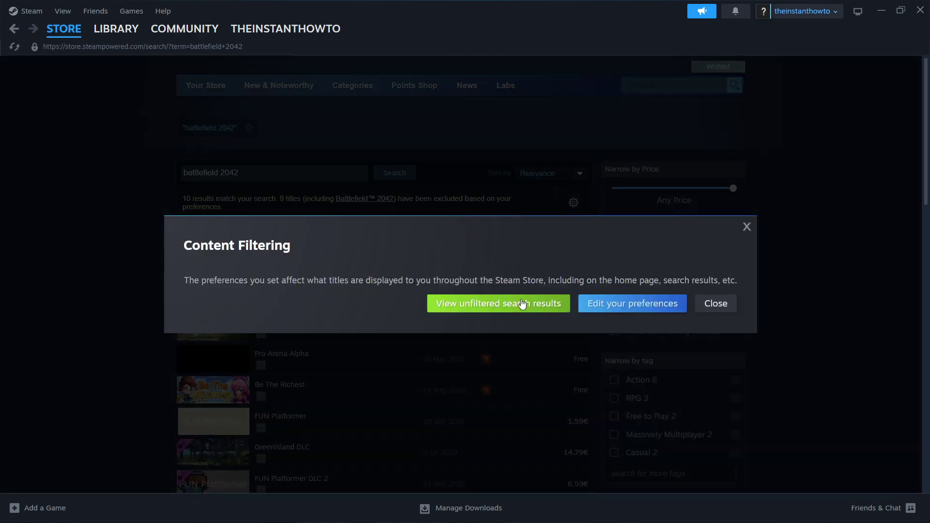
pyautogui.click(502, 303)
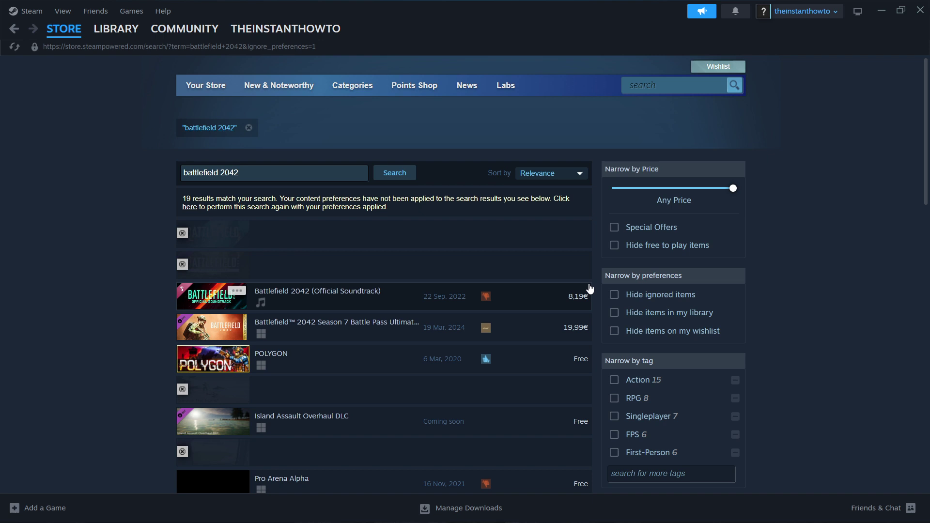
pyautogui.click(630, 296)
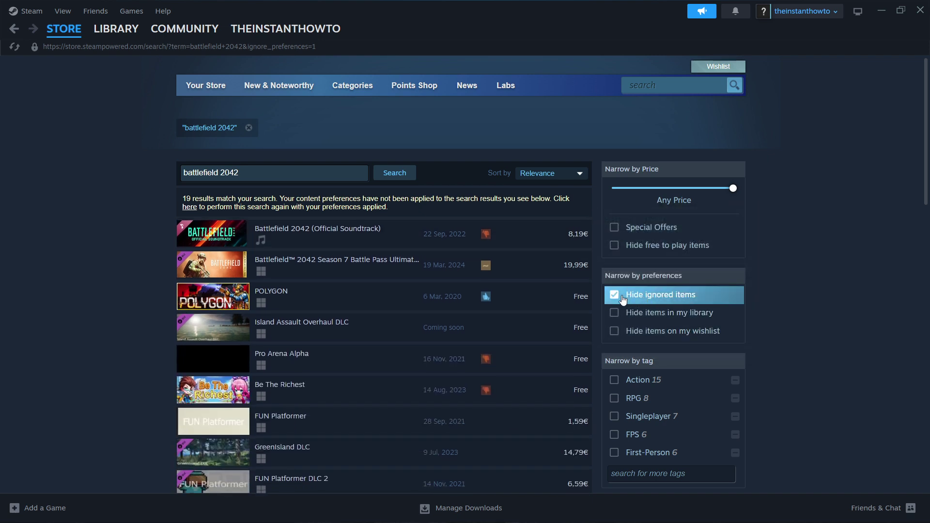
pyautogui.click(725, 298)
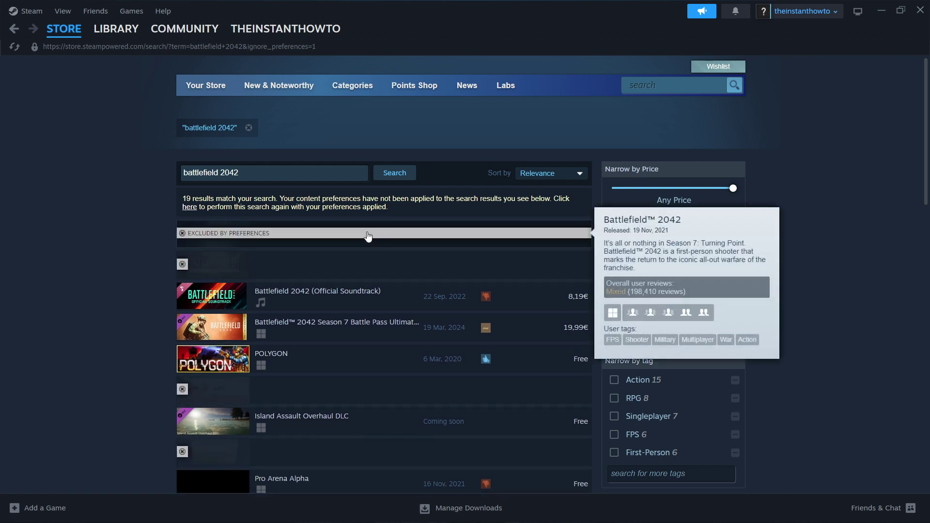
# Step: Open the excluded Battlefield 2042 result, accept the mature content check and bring up the game's purchase options
pyautogui.click(368, 236)
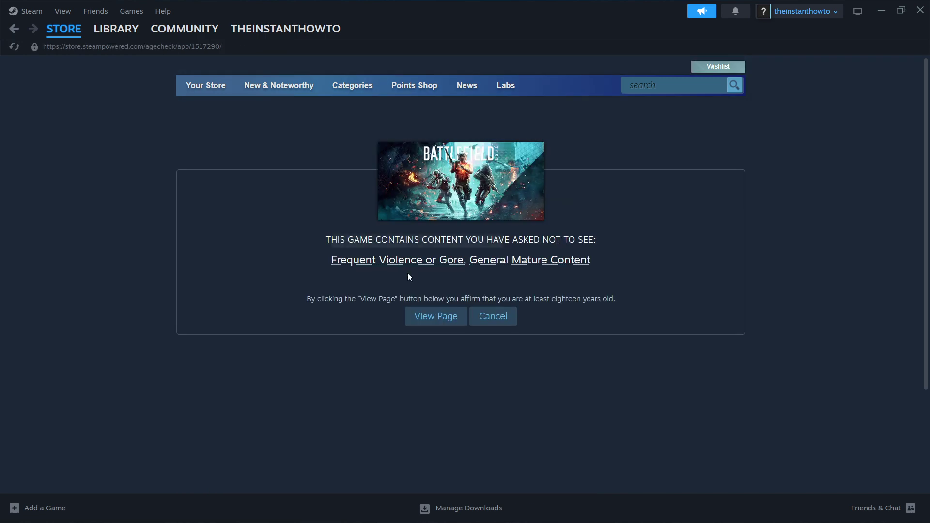
pyautogui.click(433, 322)
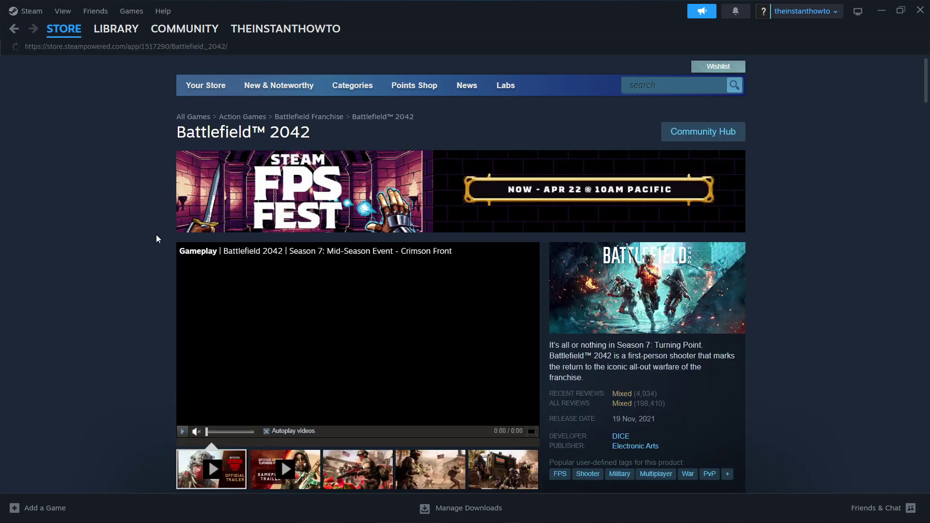
pyautogui.scroll(-10, 80, 237)
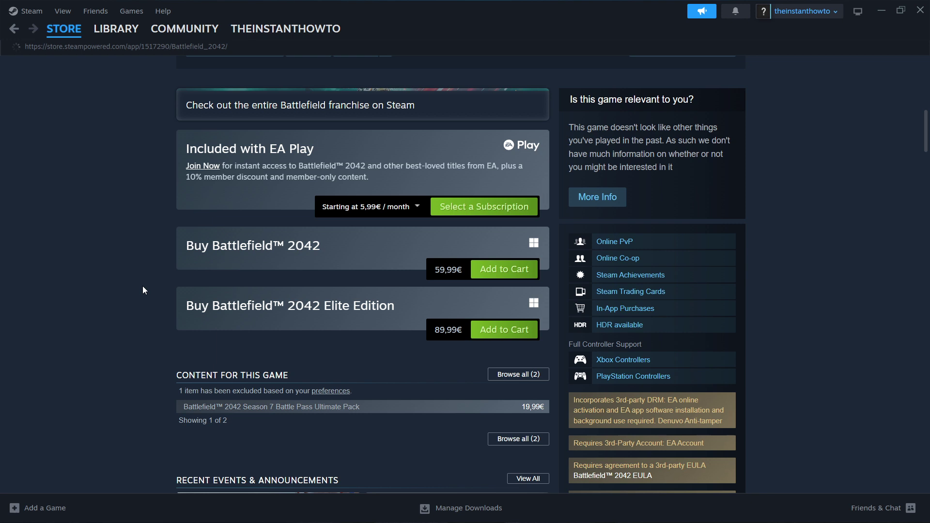
pyautogui.moveTo(182, 245); pyautogui.dragTo(362, 247)
pyautogui.click(351, 248)
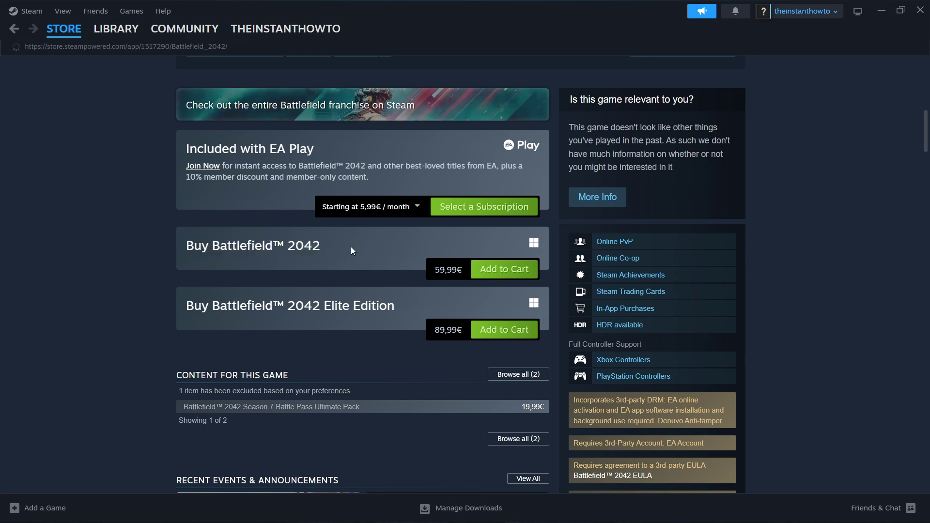
# Step: Add the standard edition of Battlefield 2042 to the cart, and set it as For my account in the cart
pyautogui.click(514, 274)
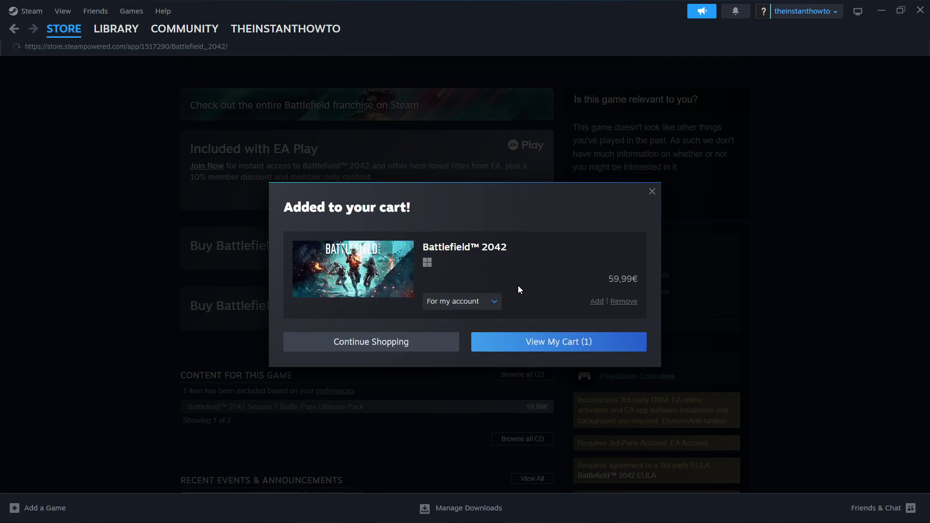
pyautogui.click(552, 343)
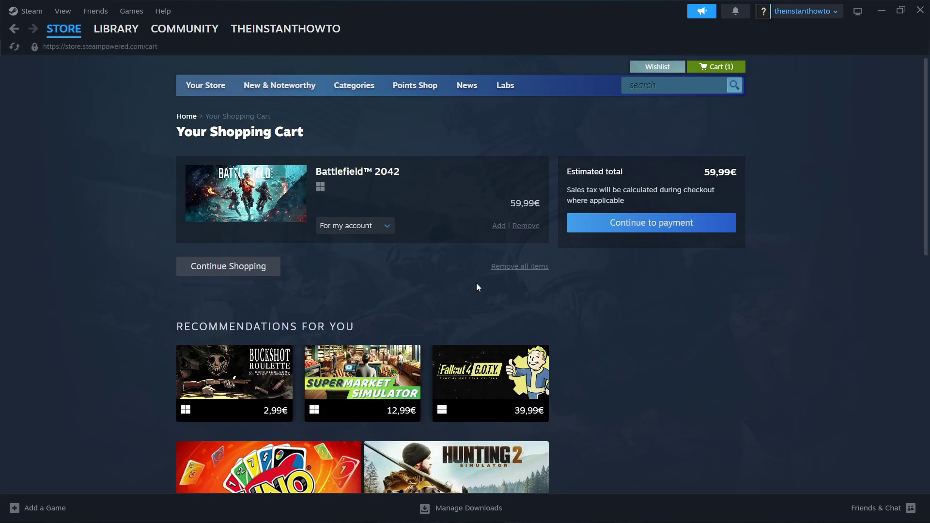
pyautogui.click(357, 231)
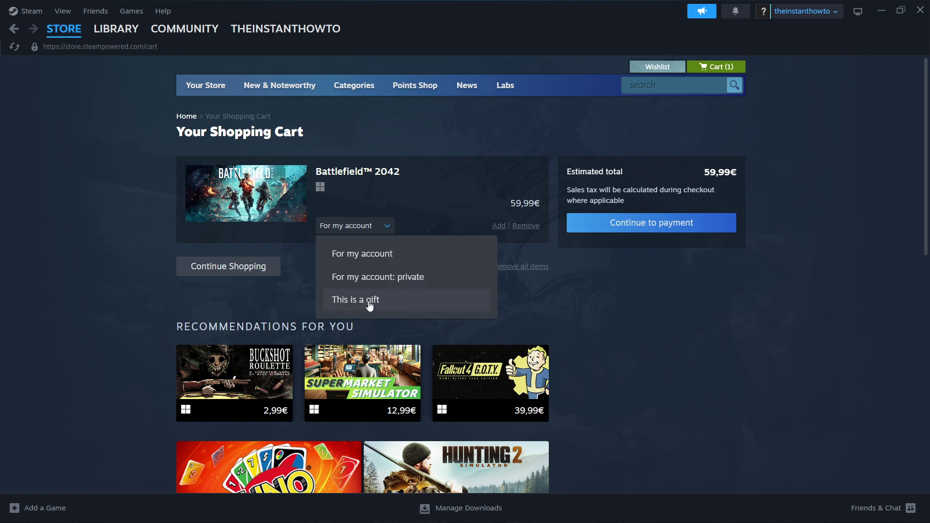
pyautogui.click(368, 252)
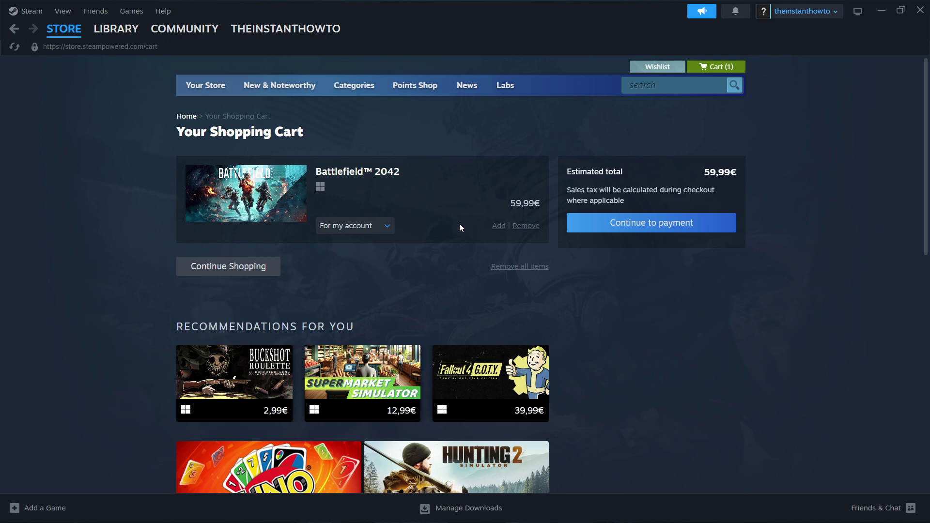
# Step: Continue to payment for the cart and choose PayPal as the payment method
pyautogui.click(647, 224)
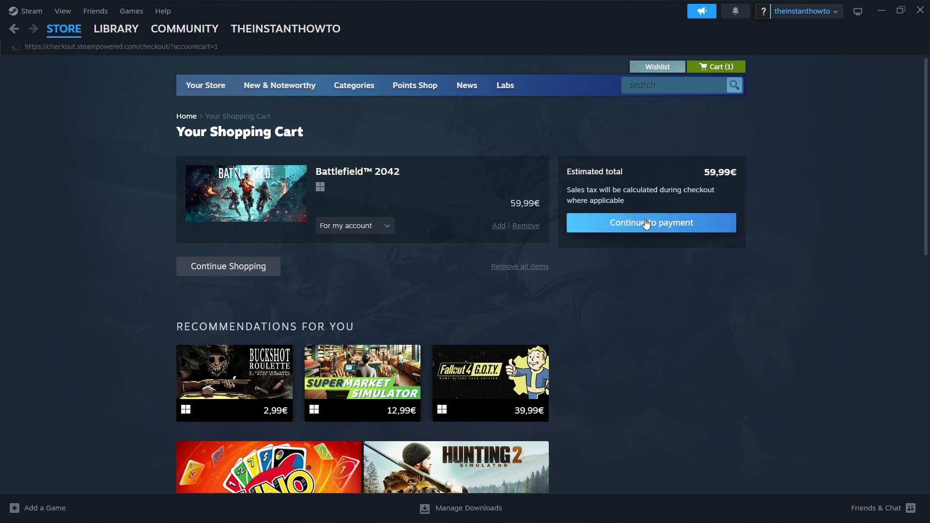
pyautogui.click(300, 205)
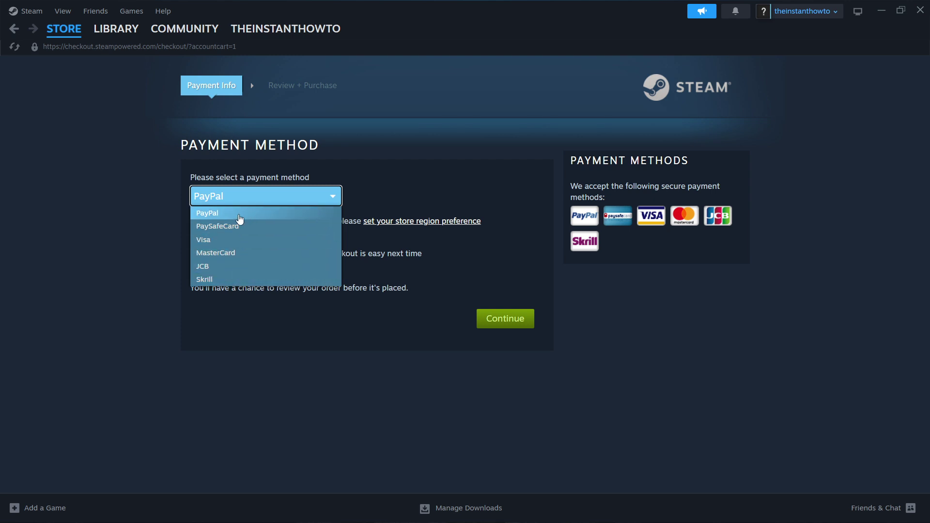
pyautogui.click(206, 216)
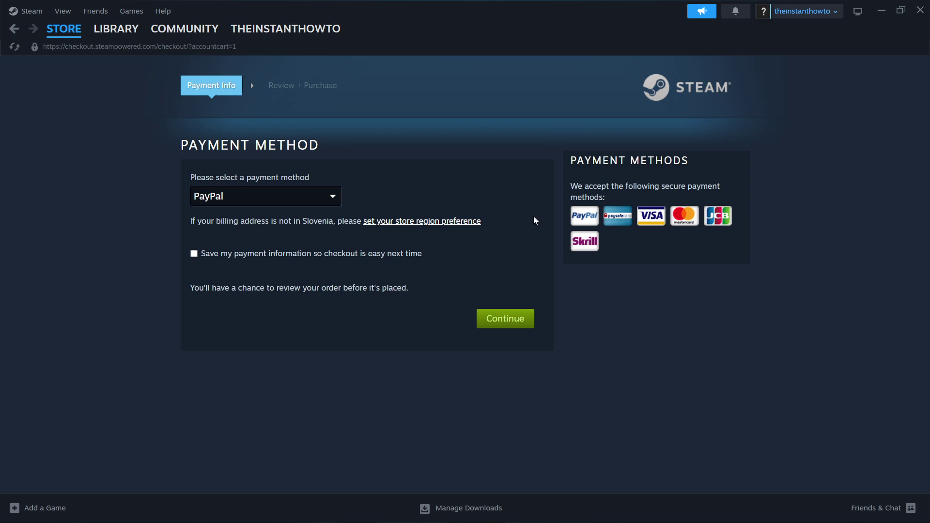
# Step: Open the game library and look at the Call of Duty page's install option
pyautogui.click(116, 30)
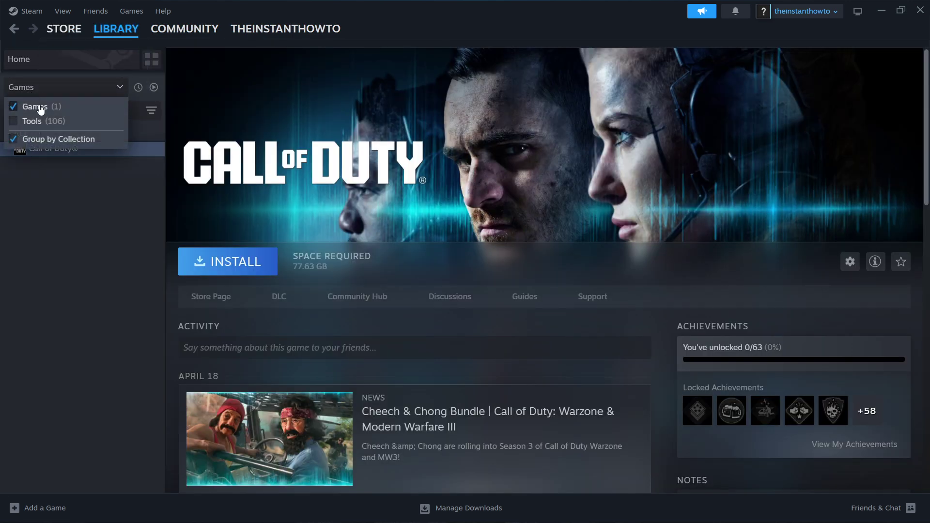
pyautogui.click(85, 90)
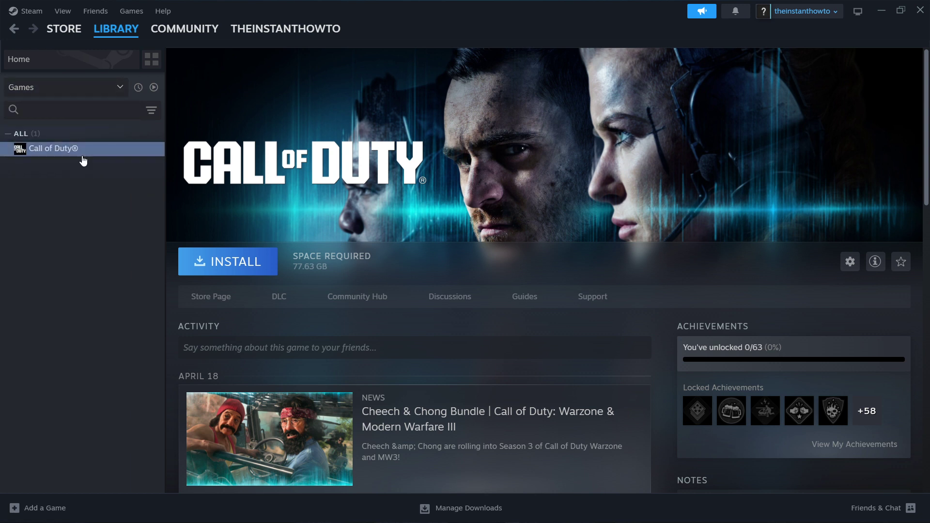
pyautogui.click(250, 255)
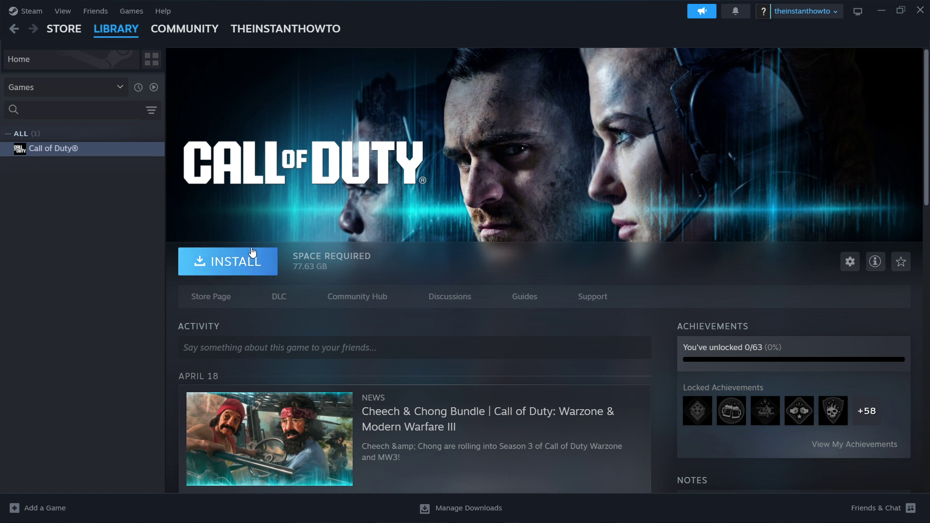
pyautogui.click(256, 257)
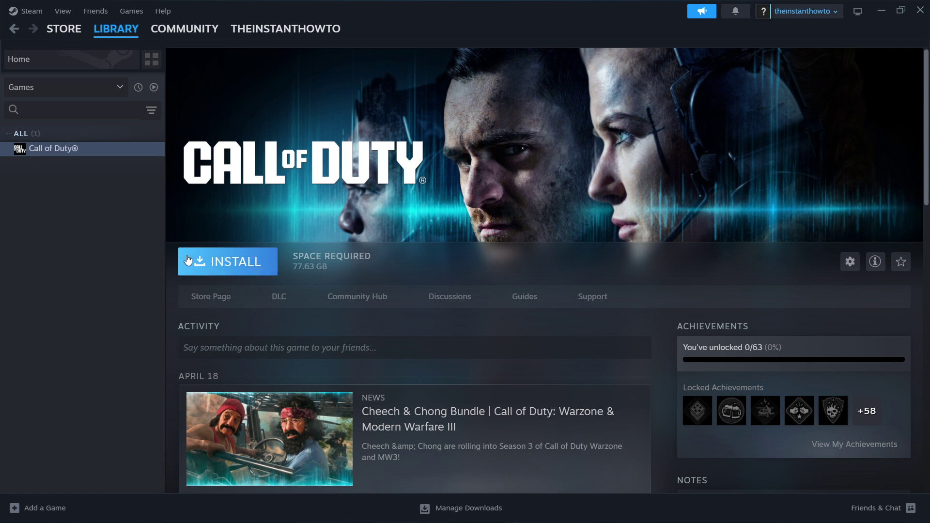